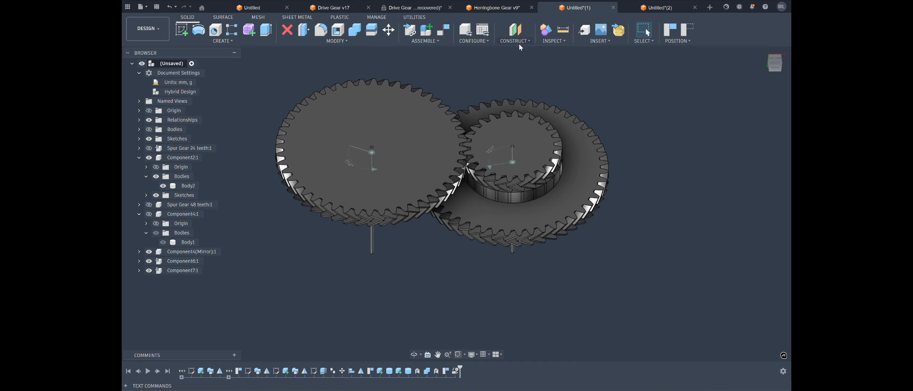
- Run a section analysis parallel to the large gear's top face and lower the cut plane through the teeth to examine the mesh
{"action": "left_click", "coordinate": [518, 43]}
{"action": "mouse_move", "coordinate": [562, 43]}
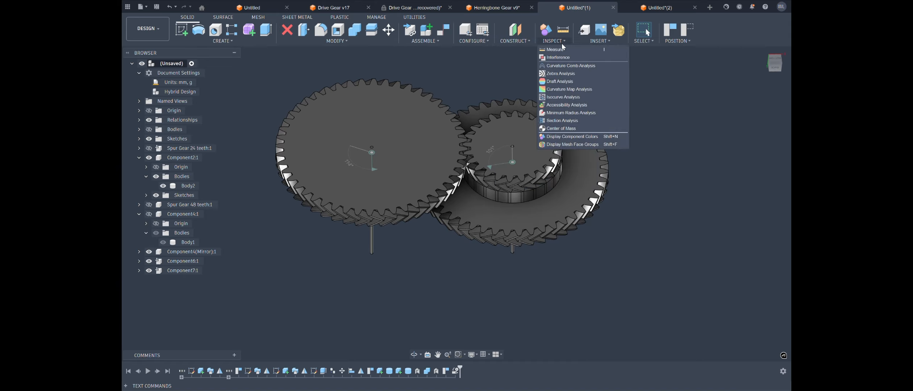
{"action": "left_click", "coordinate": [570, 122]}
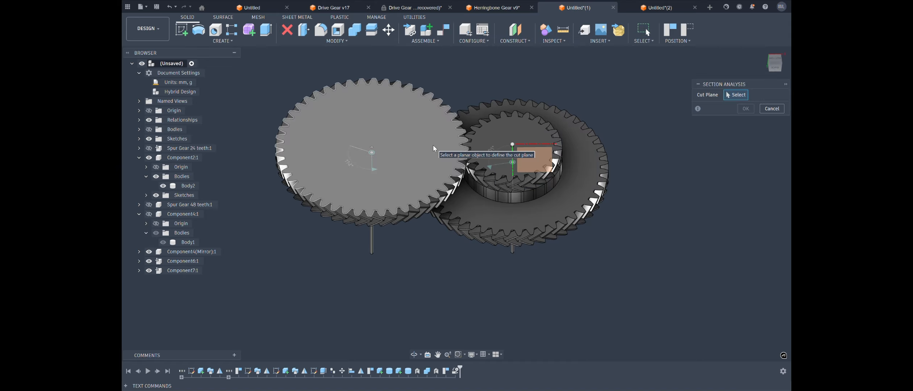
{"action": "left_click", "coordinate": [433, 145]}
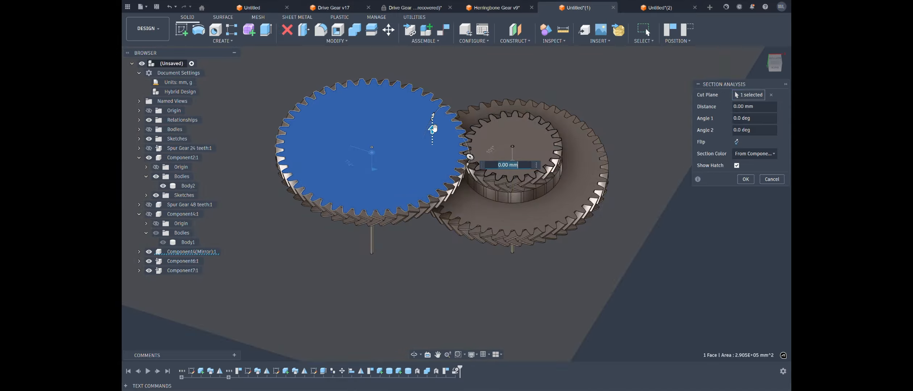
{"action": "left_click_drag", "start_coordinate": [434, 128], "coordinate": [434, 141]}
{"action": "scroll", "coordinate": [447, 154], "scroll_direction": "up", "scroll_amount": 5}
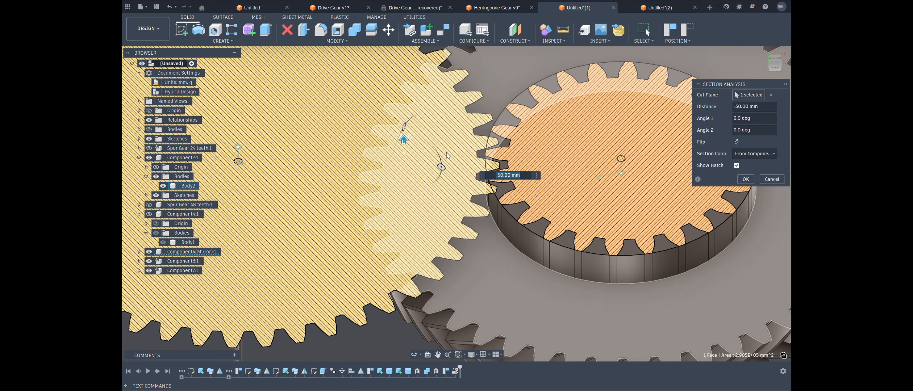
{"action": "left_click_drag", "start_coordinate": [403, 140], "coordinate": [404, 134]}
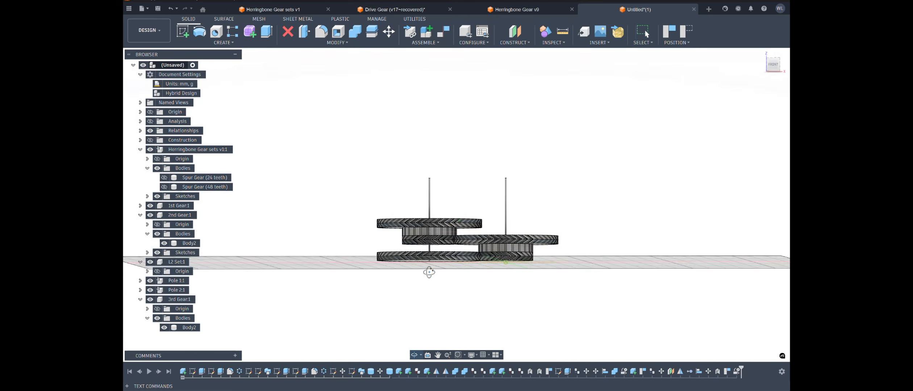
{"action": "mouse_move", "coordinate": [427, 261]}
{"action": "middle_mouse_down", "text": "shift"}
{"action": "mouse_move", "coordinate": [429, 286]}
{"action": "mouse_move", "coordinate": [427, 260]}
{"action": "middle_mouse_up", "text": "shift"}
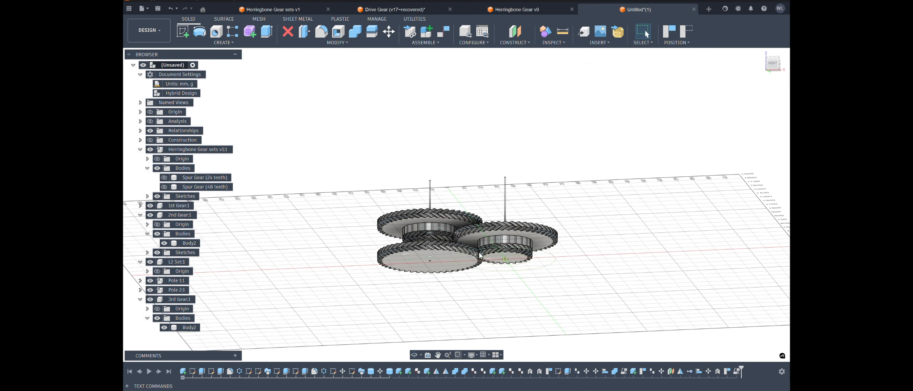
{"action": "scroll", "coordinate": [480, 255], "scroll_direction": "up", "scroll_amount": 6}
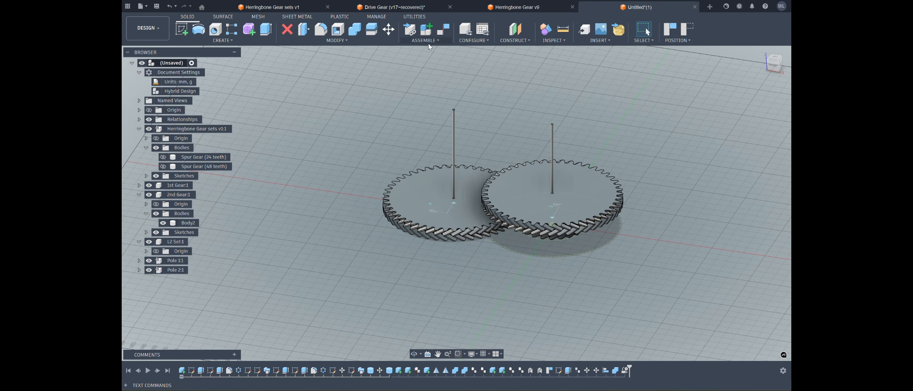
- Create a new internal component named "3rd Gear" under the top-level assembly
{"action": "left_click", "coordinate": [425, 40]}
{"action": "left_click", "coordinate": [429, 58]}
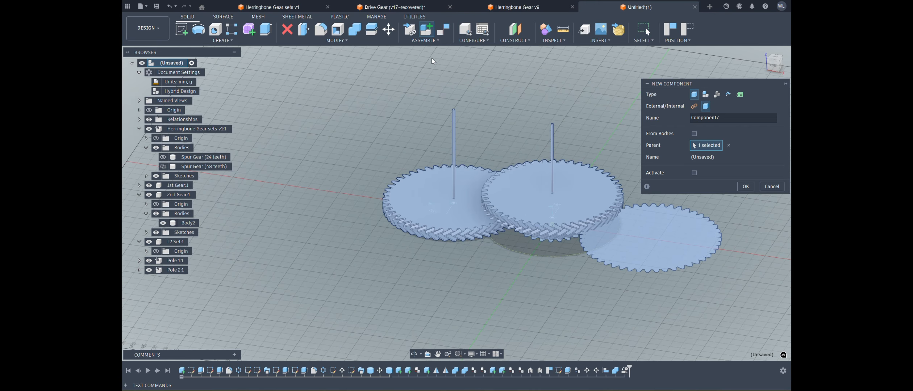
{"action": "type", "text": "3rd Gear"}
{"action": "left_click", "coordinate": [745, 186]}
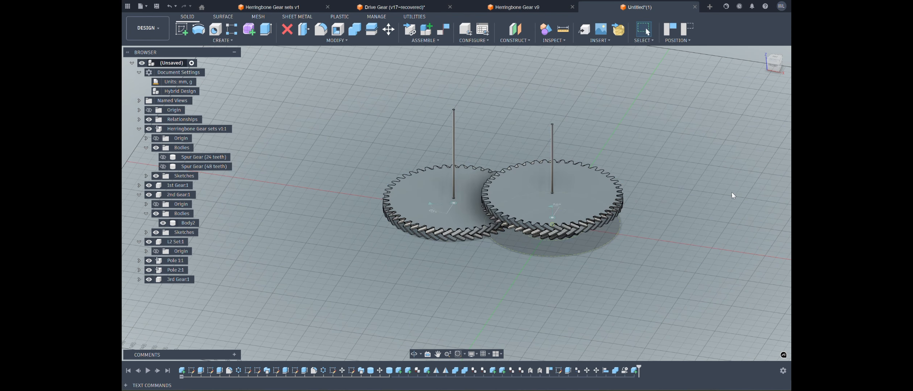
- Copy Body2 from the 2nd Gear component and paste it into the 3rd Gear component, capturing the current component positions
{"action": "left_click", "coordinate": [587, 195]}
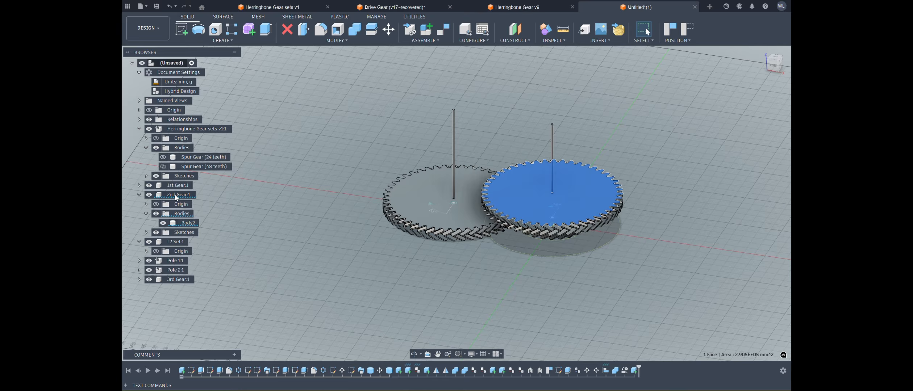
{"action": "left_click", "coordinate": [180, 223]}
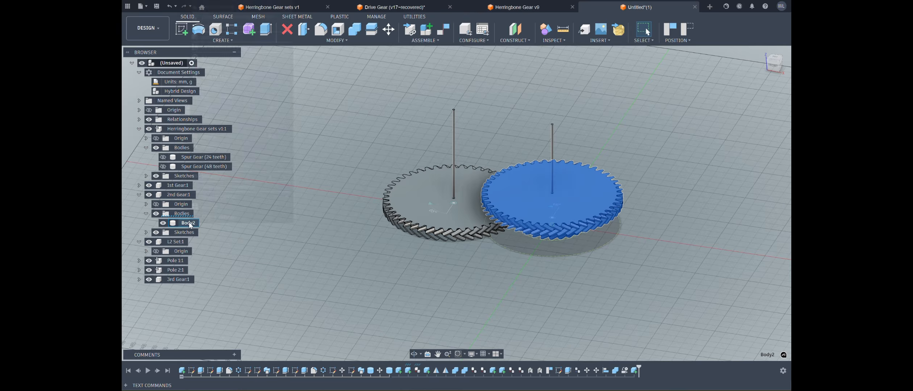
{"action": "right_click", "coordinate": [190, 222]}
{"action": "left_click", "coordinate": [217, 108]}
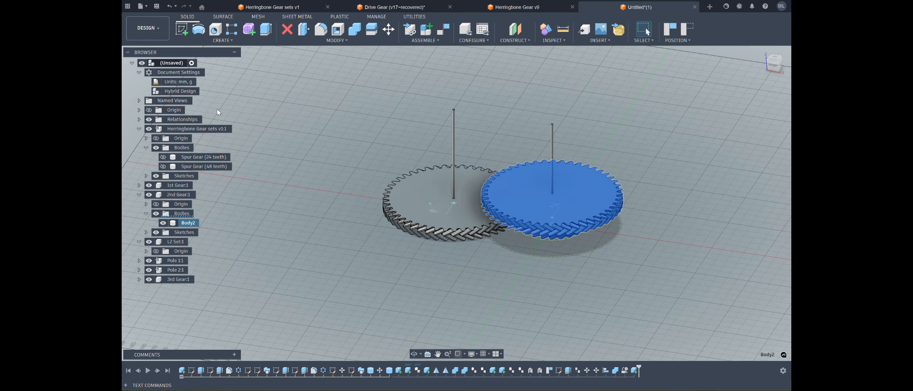
{"action": "right_click", "coordinate": [177, 283]}
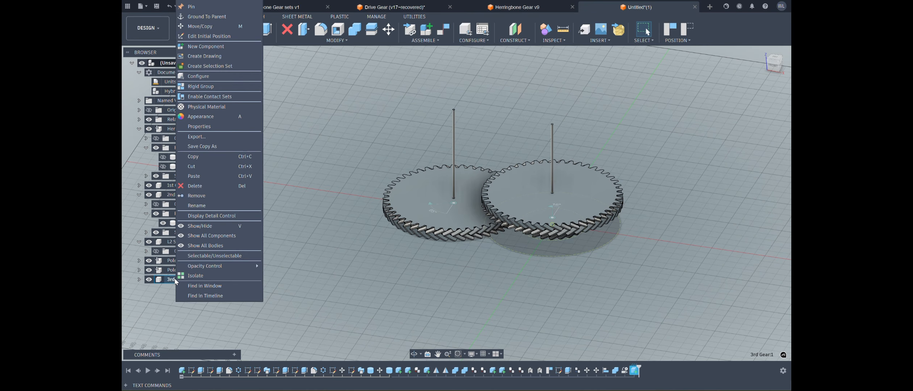
{"action": "left_click", "coordinate": [201, 177]}
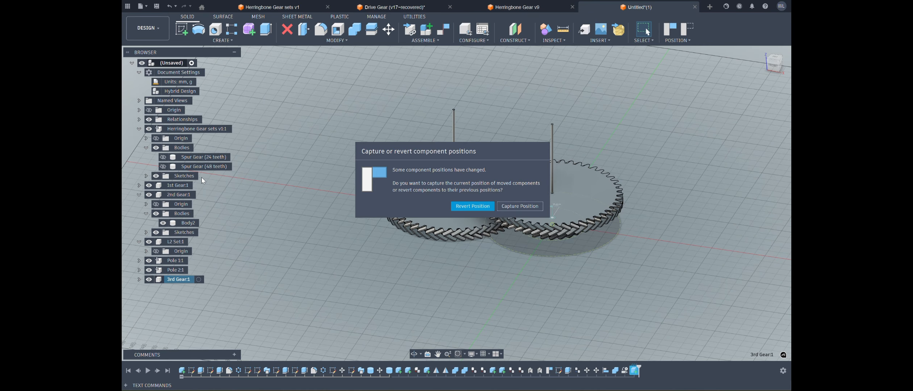
{"action": "left_click", "coordinate": [520, 206]}
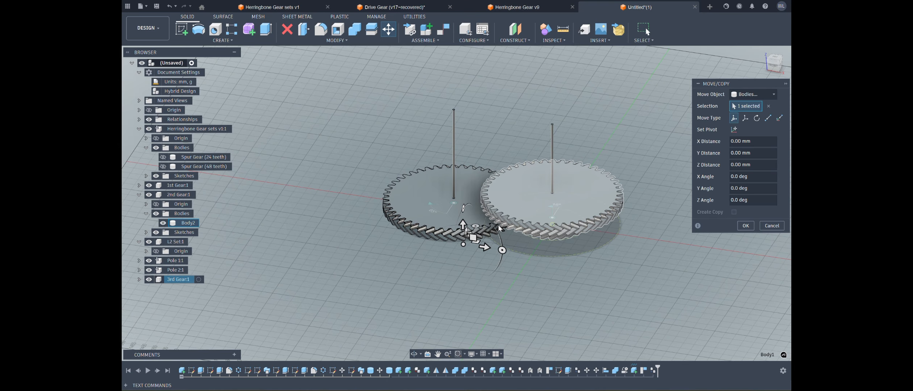
- Move the pasted gear body 800 mm up along Z, above the existing gear pair
{"action": "left_click_drag", "start_coordinate": [463, 226], "coordinate": [467, 110]}
{"action": "scroll", "coordinate": [471, 116], "scroll_direction": "down", "scroll_amount": 3}
{"action": "middle_click_drag", "start_coordinate": [471, 112], "coordinate": [486, 174]}
{"action": "left_click_drag", "start_coordinate": [479, 171], "coordinate": [479, 144]}
{"action": "middle_click_drag", "start_coordinate": [480, 145], "coordinate": [480, 123], "text": "shift"}
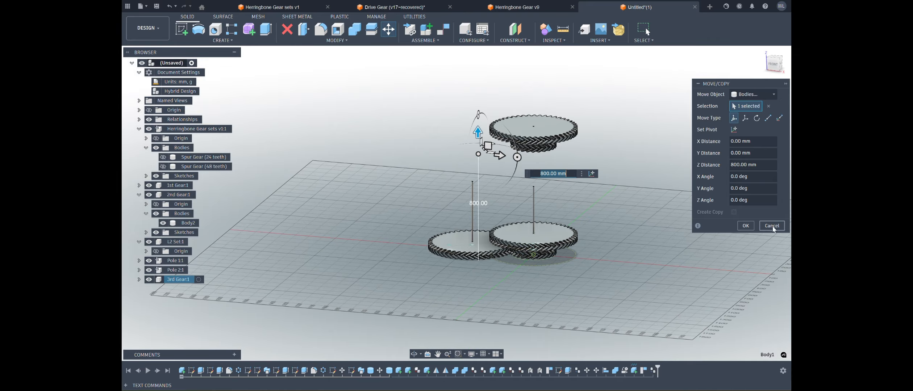
{"action": "left_click", "coordinate": [745, 226]}
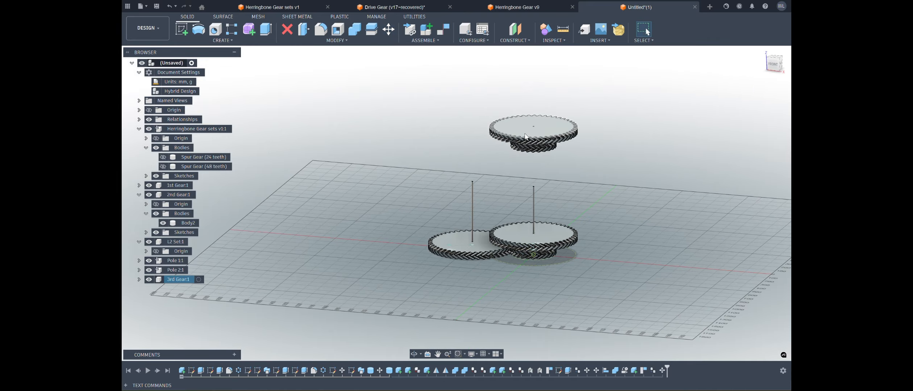
- Examine the herringbone tooth direction on the raised gear copy and compare it with the lower gear pair
{"action": "scroll", "coordinate": [528, 134], "scroll_direction": "up", "scroll_amount": 3}
{"action": "scroll", "coordinate": [538, 160], "scroll_direction": "up", "scroll_amount": 3}
{"action": "scroll", "coordinate": [539, 160], "scroll_direction": "down", "scroll_amount": 5}
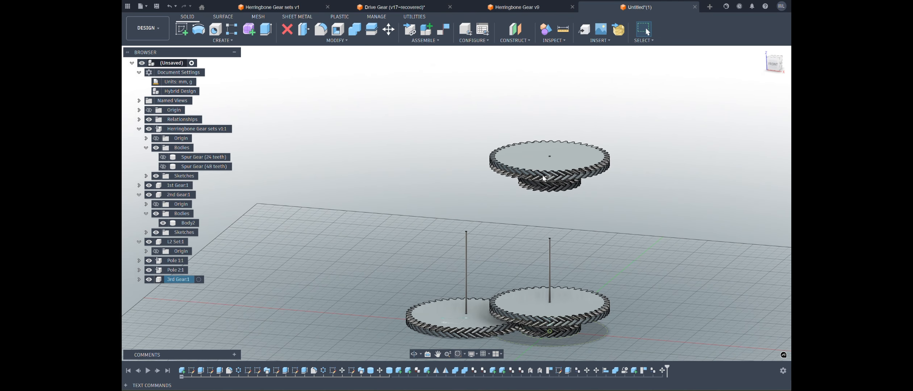
{"action": "scroll", "coordinate": [533, 178], "scroll_direction": "up", "scroll_amount": 5}
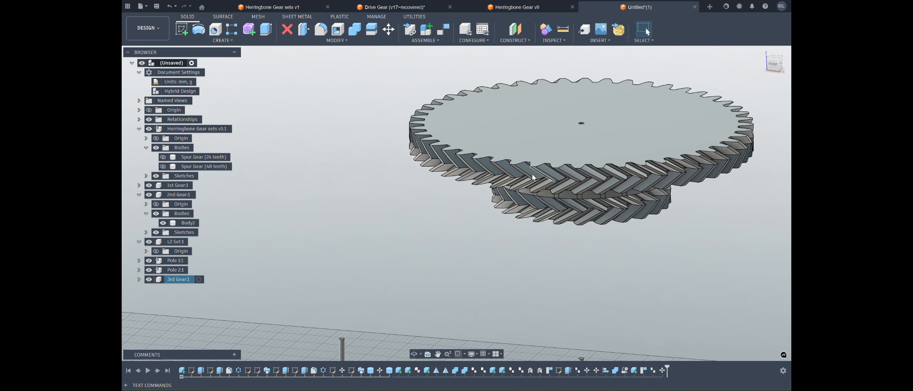
{"action": "scroll", "coordinate": [532, 173], "scroll_direction": "down", "scroll_amount": 5}
{"action": "middle_click_drag", "start_coordinate": [581, 323], "coordinate": [592, 240]}
{"action": "scroll", "coordinate": [601, 284], "scroll_direction": "down", "scroll_amount": 1}
{"action": "scroll", "coordinate": [601, 284], "scroll_direction": "up", "scroll_amount": 3}
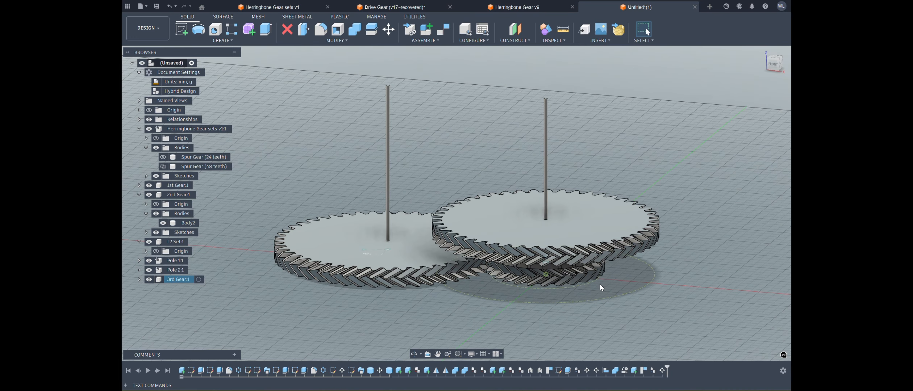
{"action": "scroll", "coordinate": [600, 284], "scroll_direction": "down", "scroll_amount": 3}
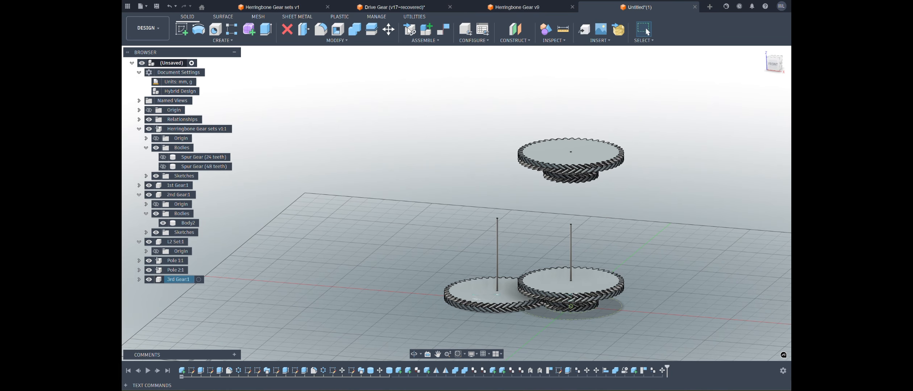
- Create a construction plane offset -900 mm from the YZ plane, beyond the first gear
{"action": "left_click", "coordinate": [525, 42]}
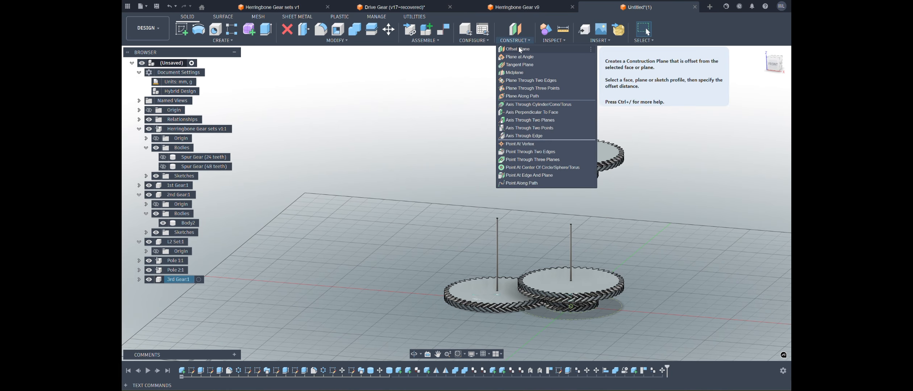
{"action": "left_click", "coordinate": [523, 51]}
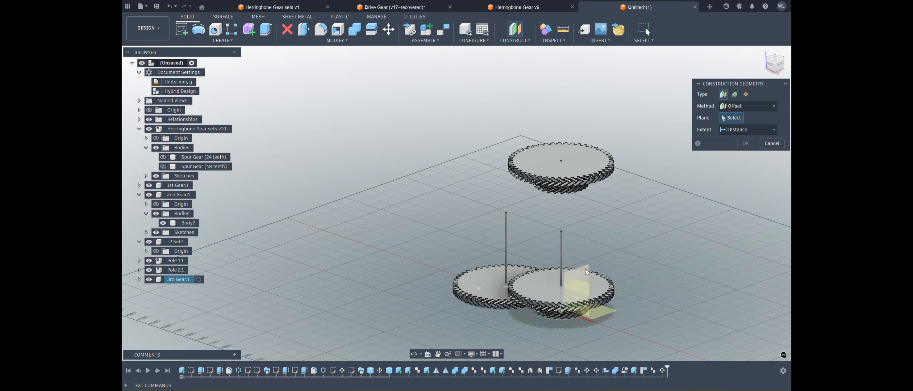
{"action": "left_click", "coordinate": [585, 269]}
{"action": "middle_click_drag", "start_coordinate": [584, 277], "coordinate": [587, 299], "text": "shift"}
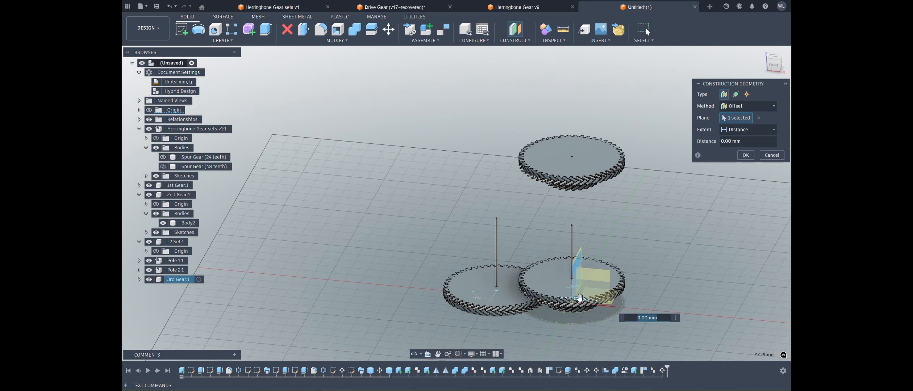
{"action": "left_click_drag", "start_coordinate": [580, 298], "coordinate": [416, 299]}
{"action": "middle_click_drag", "start_coordinate": [416, 300], "coordinate": [466, 285], "text": "shift"}
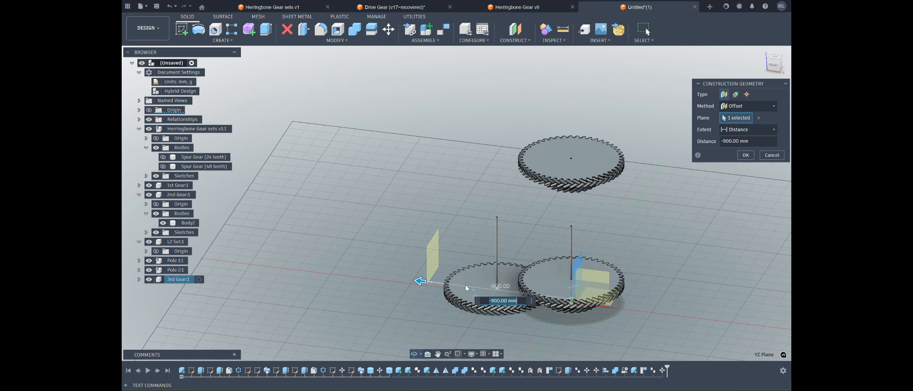
{"action": "left_click", "coordinate": [752, 155]}
- Enlarge the displayed extent of the new offset plane by pulling its upper corner outward
{"action": "scroll", "coordinate": [421, 284], "scroll_direction": "up", "scroll_amount": 5}
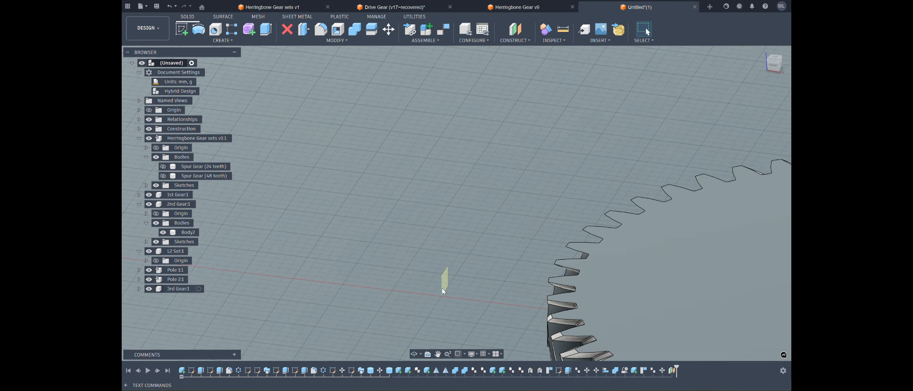
{"action": "middle_click_drag", "start_coordinate": [445, 282], "coordinate": [455, 249], "text": "shift"}
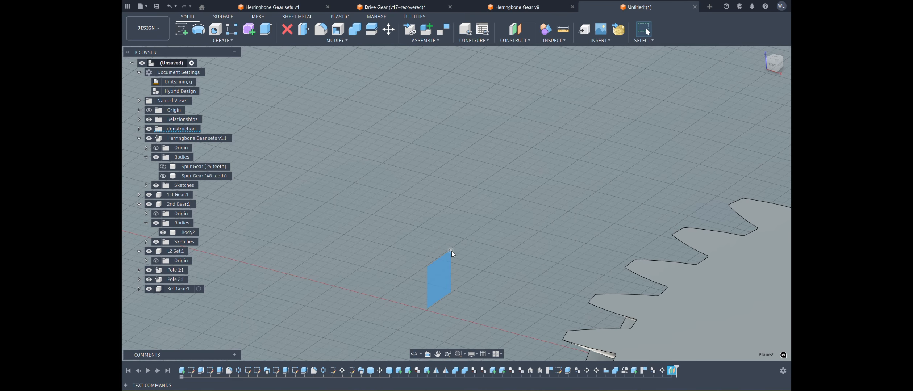
{"action": "left_click_drag", "start_coordinate": [453, 249], "coordinate": [602, 49]}
{"action": "scroll", "coordinate": [564, 107], "scroll_direction": "down", "scroll_amount": 5}
{"action": "scroll", "coordinate": [561, 108], "scroll_direction": "down", "scroll_amount": 3}
{"action": "scroll", "coordinate": [515, 236], "scroll_direction": "down", "scroll_amount": 4}
{"action": "scroll", "coordinate": [551, 157], "scroll_direction": "down", "scroll_amount": 4}
{"action": "scroll", "coordinate": [540, 68], "scroll_direction": "down", "scroll_amount": 3}
{"action": "middle_click_drag", "start_coordinate": [544, 78], "coordinate": [564, 91], "text": "shift"}
{"action": "scroll", "coordinate": [558, 93], "scroll_direction": "up", "scroll_amount": 5}
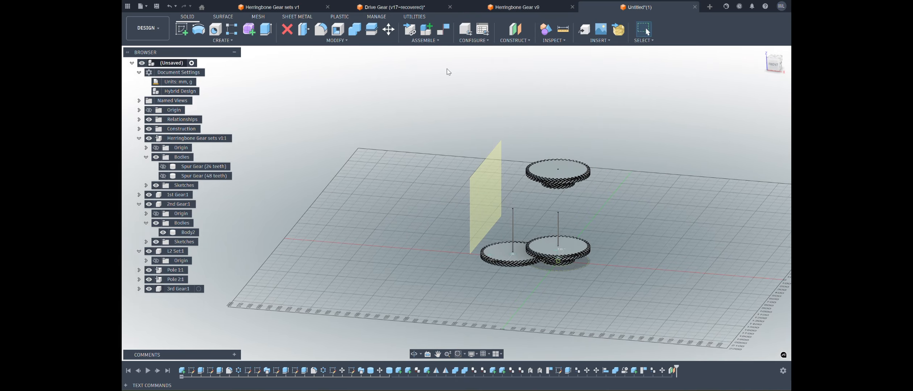
- Mirror the raised gear body across the offset construction plane as a new body
{"action": "left_click", "coordinate": [230, 40]}
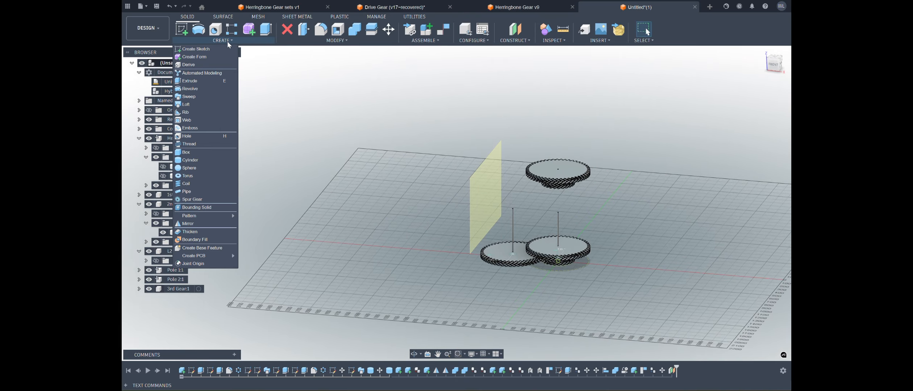
{"action": "left_click", "coordinate": [203, 224]}
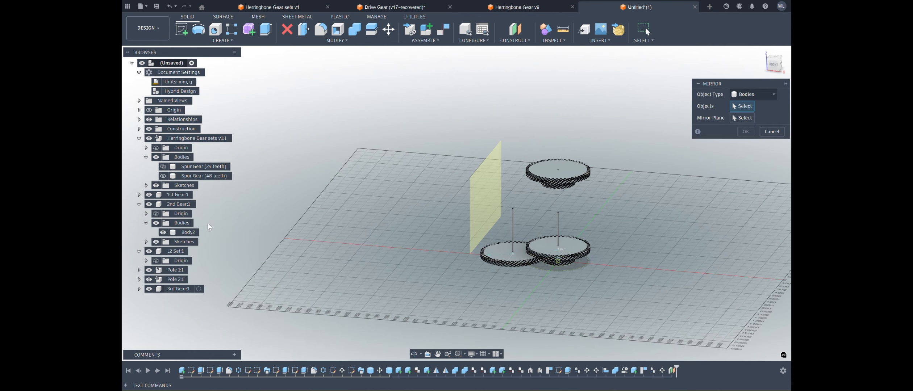
{"action": "left_click", "coordinate": [574, 166]}
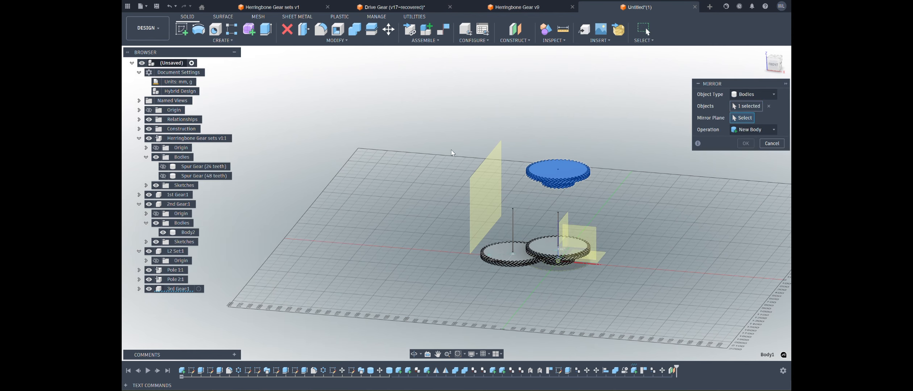
{"action": "left_click", "coordinate": [480, 185]}
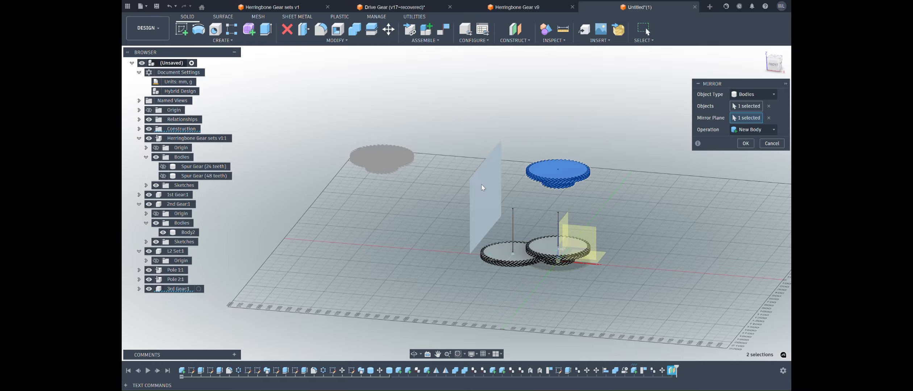
{"action": "left_click", "coordinate": [745, 145]}
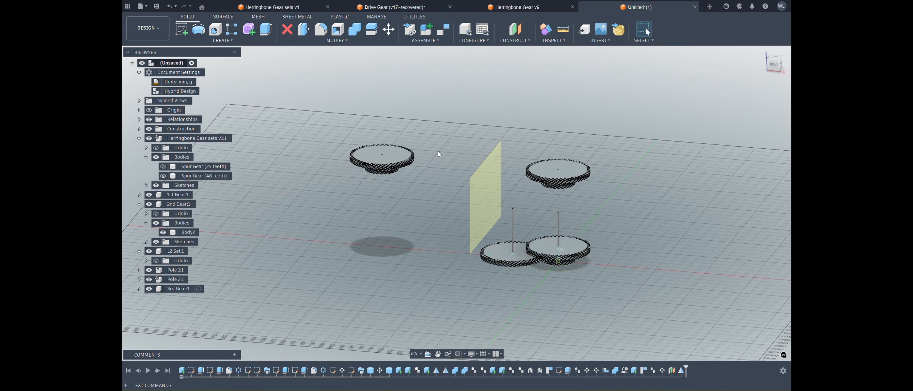
- Remove the original raised gear body from the 3rd Gear component, keeping only its mirrored copy
{"action": "left_click", "coordinate": [564, 173]}
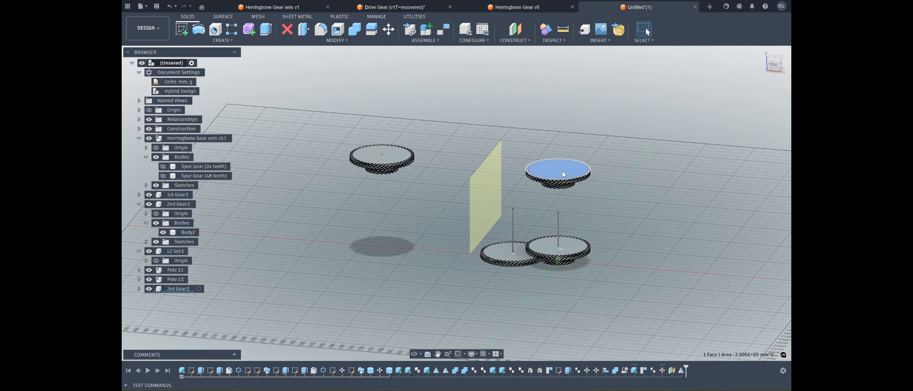
{"action": "left_click", "coordinate": [140, 289]}
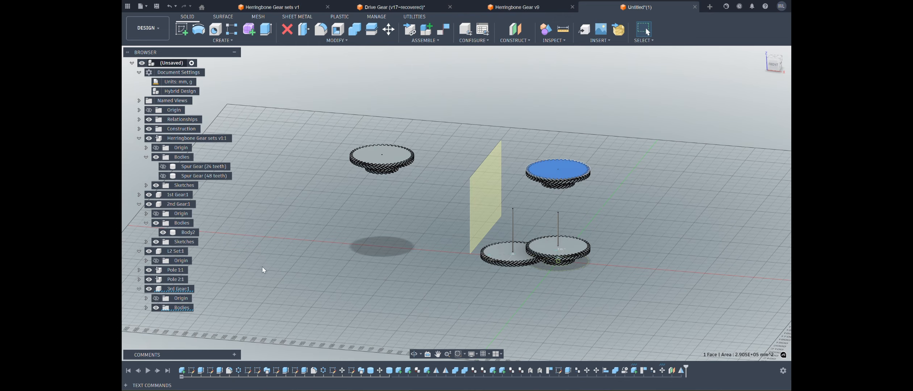
{"action": "left_click", "coordinate": [146, 308]}
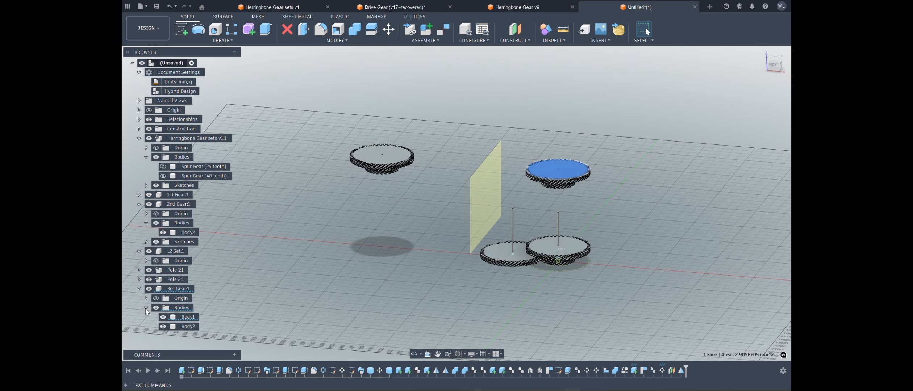
{"action": "left_click", "coordinate": [384, 162]}
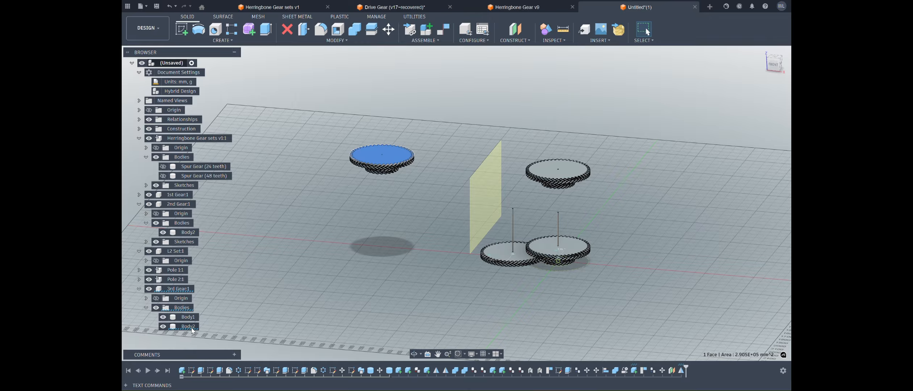
{"action": "left_click", "coordinate": [539, 179]}
{"action": "left_click", "coordinate": [555, 170]}
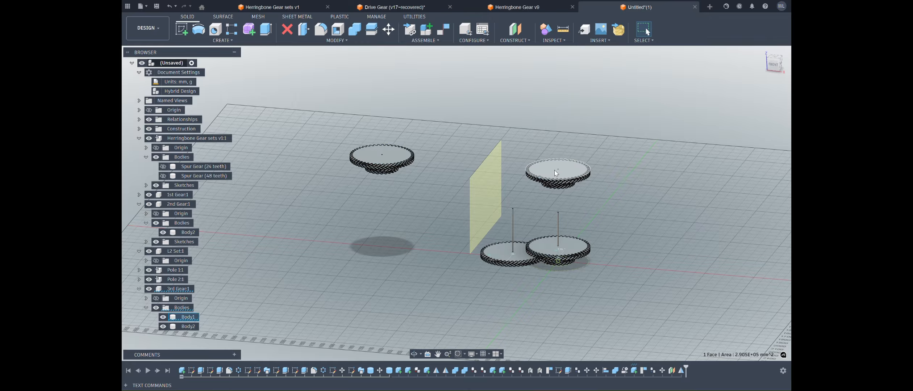
{"action": "right_click", "coordinate": [184, 321]}
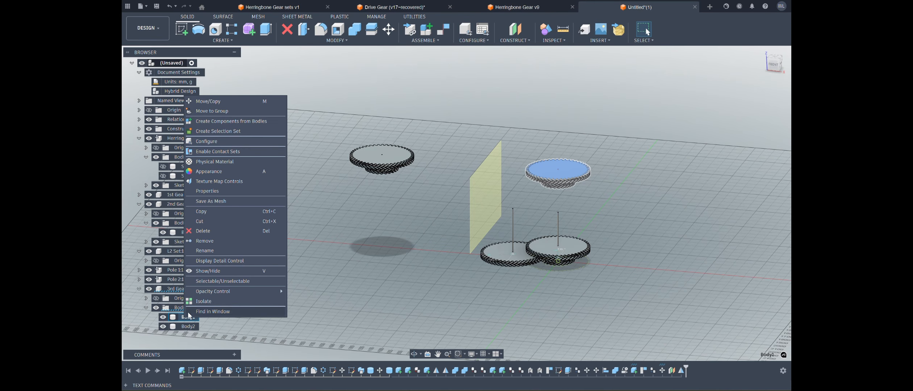
{"action": "left_click", "coordinate": [209, 244]}
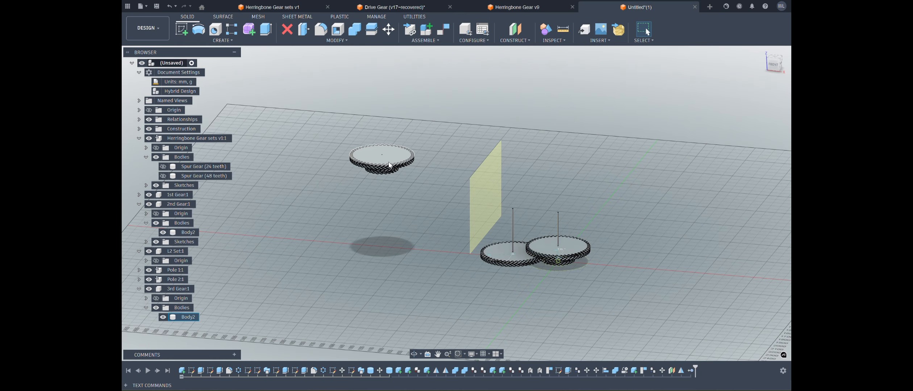
- Align the mirrored gear body by its underside centre-hole edge to the top end of the pole on the first gear
{"action": "left_click", "coordinate": [337, 40]}
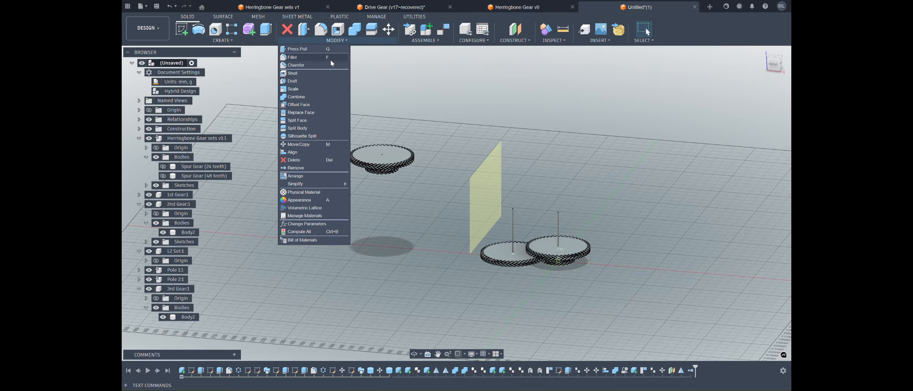
{"action": "left_click", "coordinate": [307, 153]}
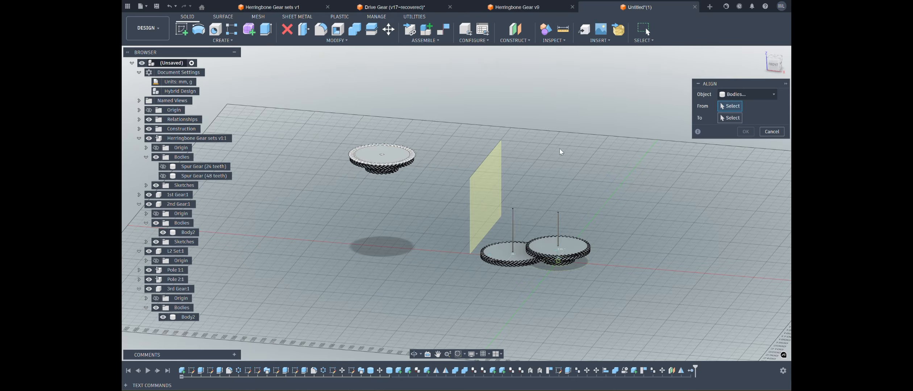
{"action": "middle_click_drag", "start_coordinate": [453, 126], "coordinate": [446, 100], "text": "shift"}
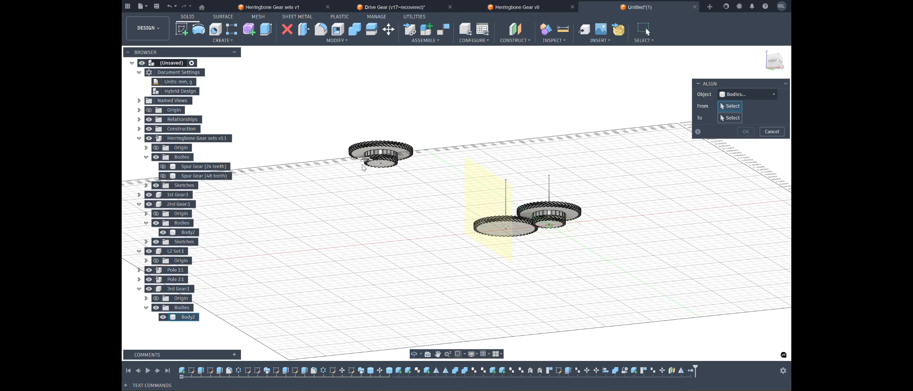
{"action": "scroll", "coordinate": [368, 166], "scroll_direction": "up", "scroll_amount": 5}
{"action": "scroll", "coordinate": [426, 156], "scroll_direction": "up", "scroll_amount": 4}
{"action": "mouse_move", "coordinate": [429, 157]}
{"action": "middle_mouse_down", "text": "shift"}
{"action": "mouse_move", "coordinate": [423, 119]}
{"action": "mouse_move", "coordinate": [430, 163]}
{"action": "mouse_move", "coordinate": [429, 148]}
{"action": "middle_mouse_up", "text": "shift"}
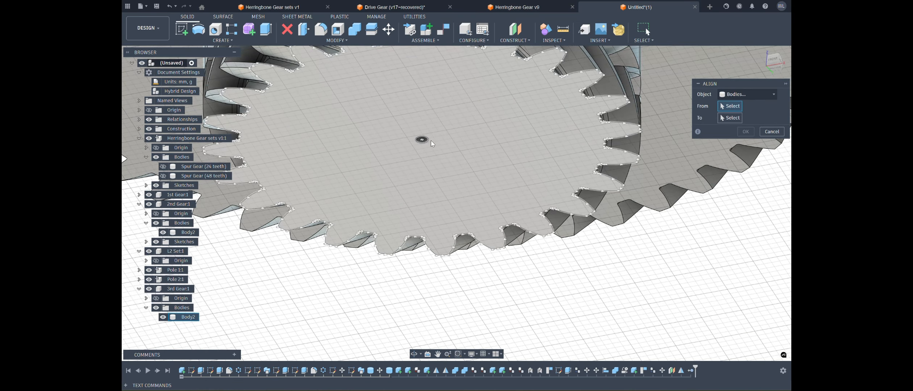
{"action": "left_click", "coordinate": [422, 140]}
{"action": "scroll", "coordinate": [422, 142], "scroll_direction": "down", "scroll_amount": 10}
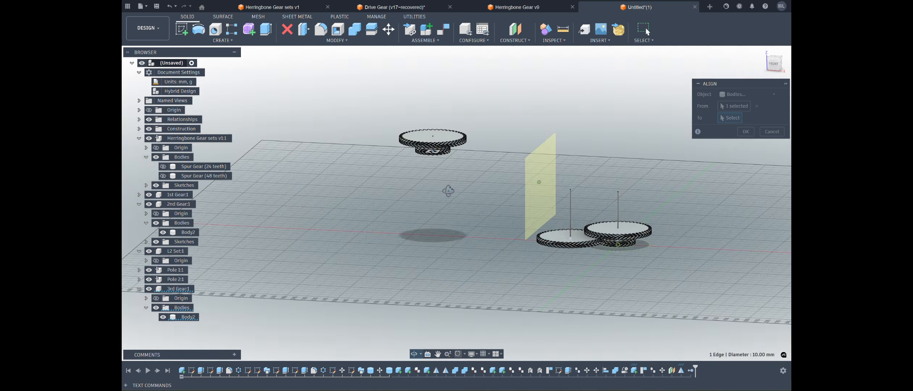
{"action": "middle_click_drag", "start_coordinate": [448, 191], "coordinate": [503, 228], "text": "shift"}
{"action": "scroll", "coordinate": [592, 219], "scroll_direction": "up", "scroll_amount": 10}
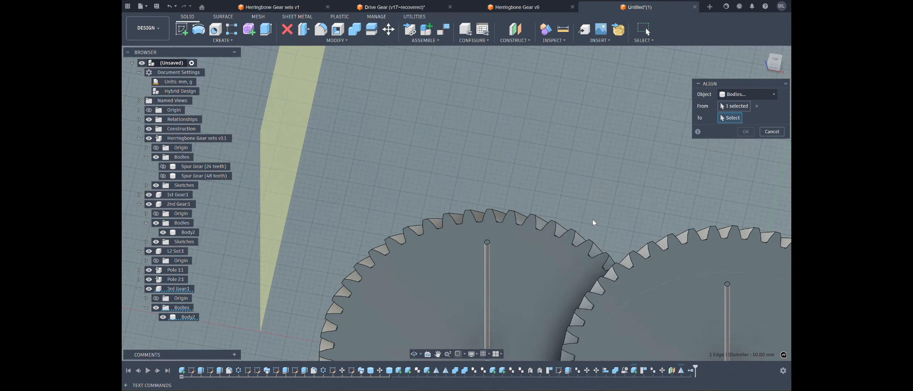
{"action": "scroll", "coordinate": [469, 246], "scroll_direction": "down", "scroll_amount": 5}
{"action": "middle_click_drag", "start_coordinate": [469, 247], "coordinate": [471, 164], "text": "shift"}
{"action": "scroll", "coordinate": [447, 158], "scroll_direction": "up", "scroll_amount": 8}
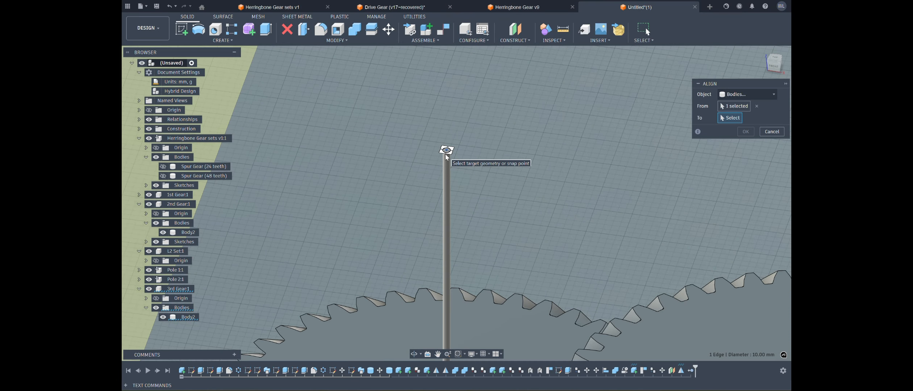
{"action": "left_click", "coordinate": [448, 146]}
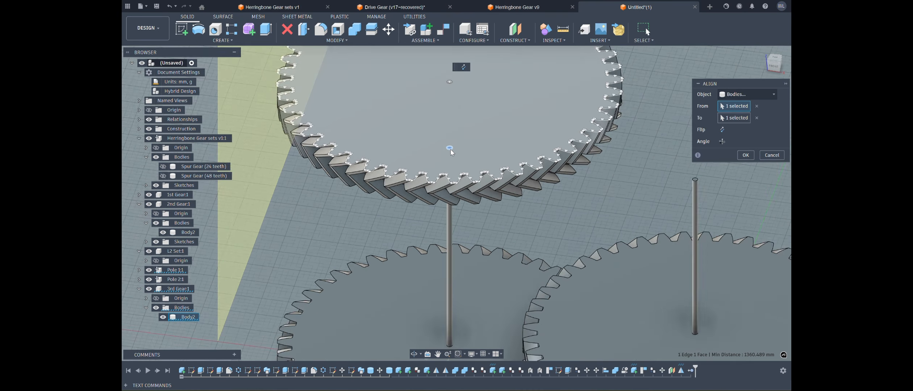
{"action": "scroll", "coordinate": [451, 151], "scroll_direction": "down", "scroll_amount": 5}
{"action": "middle_click_drag", "start_coordinate": [452, 150], "coordinate": [595, 147], "text": "shift"}
{"action": "left_click", "coordinate": [745, 155]}
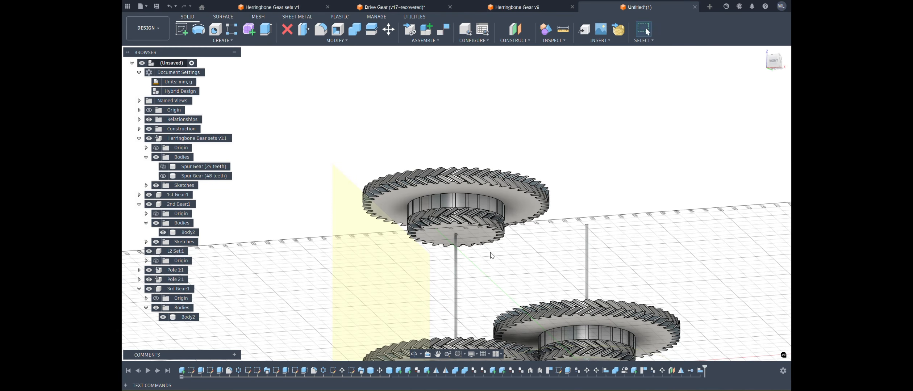
- Move the mirrored gear body 400 mm down along its pole to the level of the second gear's large wheel
{"action": "middle_click_drag", "start_coordinate": [489, 255], "coordinate": [495, 268], "text": "shift"}
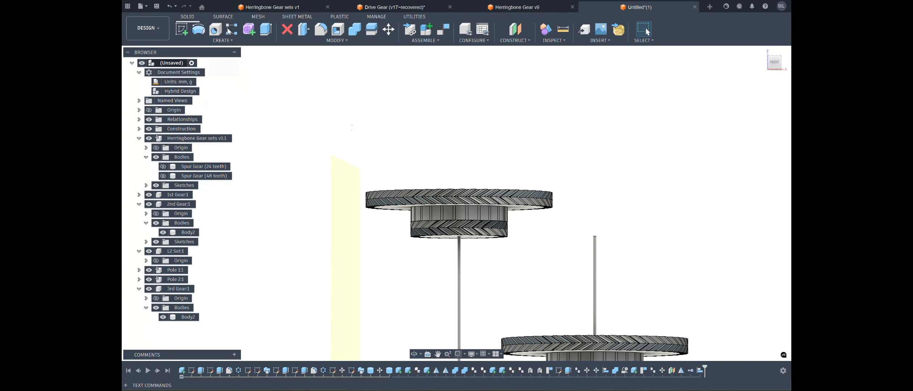
{"action": "left_click", "coordinate": [389, 29]}
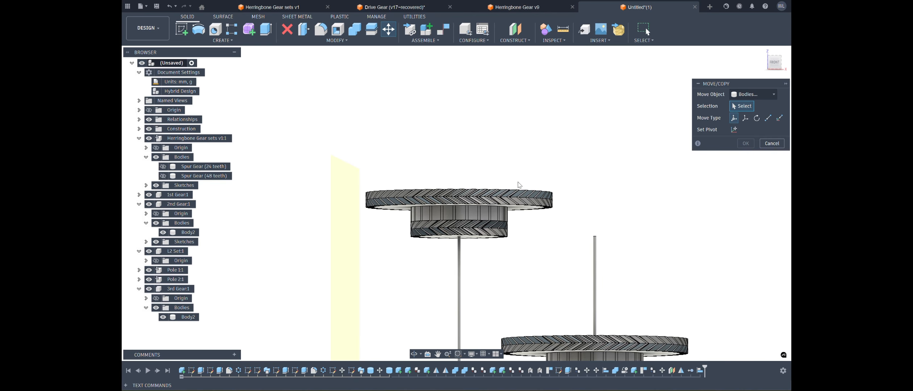
{"action": "left_click", "coordinate": [489, 207]}
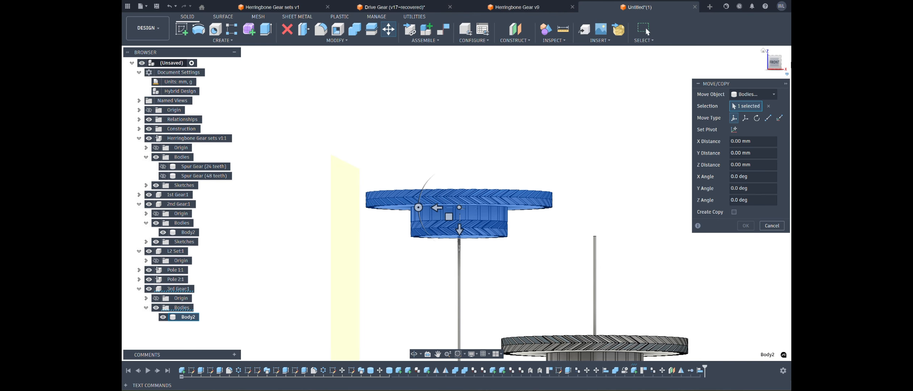
{"action": "middle_click_drag", "start_coordinate": [561, 271], "coordinate": [577, 183]}
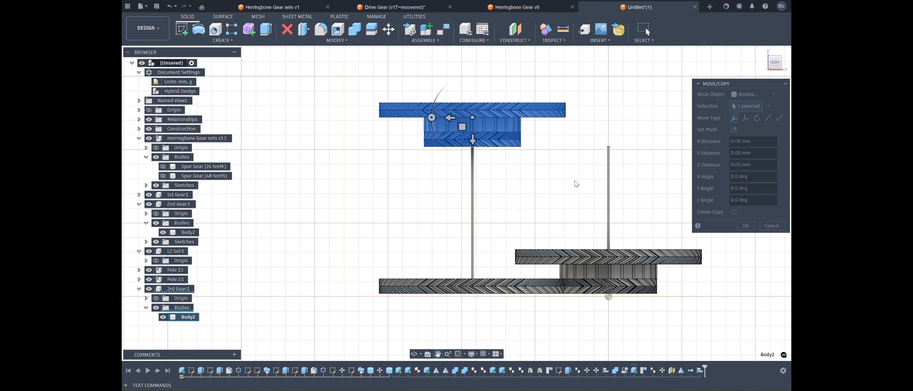
{"action": "left_click_drag", "start_coordinate": [474, 139], "coordinate": [474, 252]}
{"action": "scroll", "coordinate": [488, 258], "scroll_direction": "up", "scroll_amount": 10}
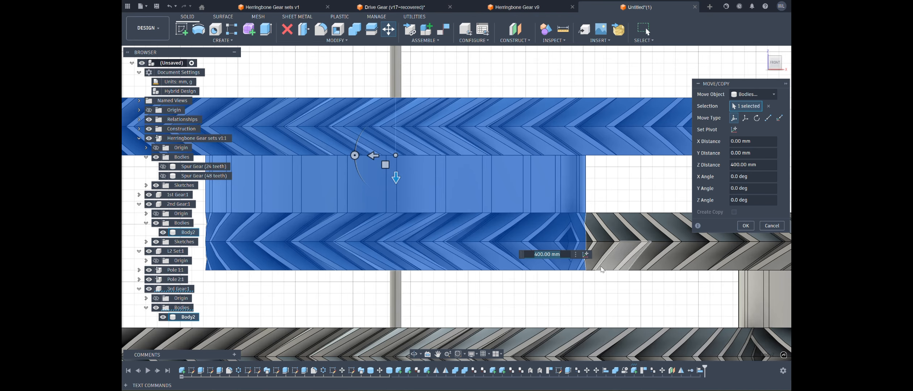
{"action": "left_click", "coordinate": [746, 226]}
{"action": "scroll", "coordinate": [560, 221], "scroll_direction": "down", "scroll_amount": 2}
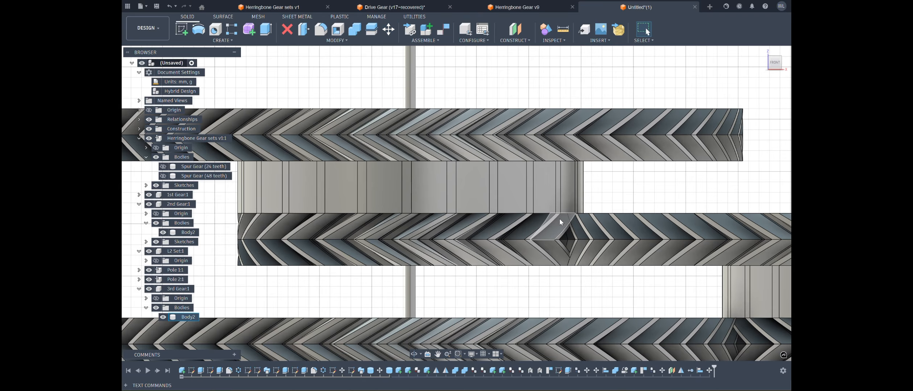
{"action": "scroll", "coordinate": [560, 220], "scroll_direction": "down", "scroll_amount": 5}
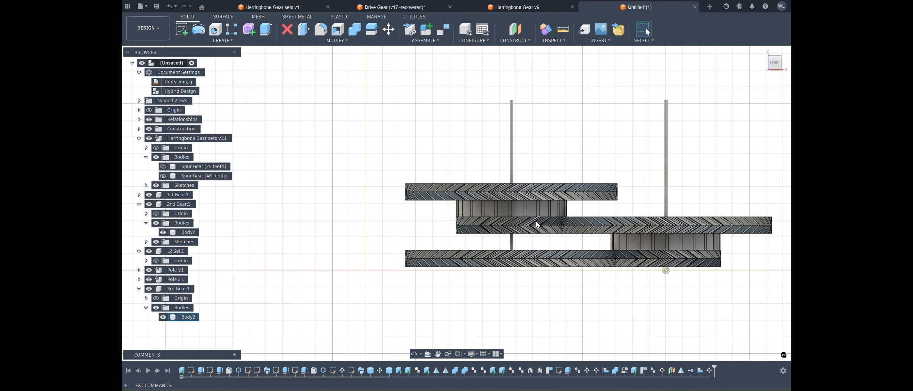
- Create a revolute as-built joint between the third gear and its pole, with the origin between the gear's top and bottom faces at the pole centre
{"action": "left_click", "coordinate": [426, 40]}
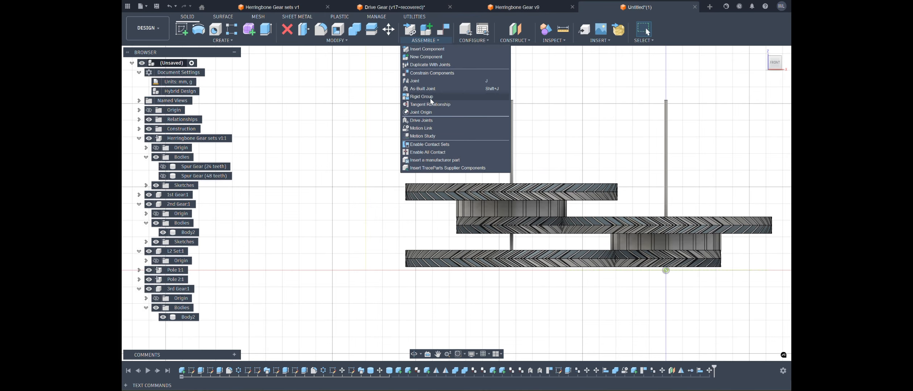
{"action": "left_click", "coordinate": [429, 88]}
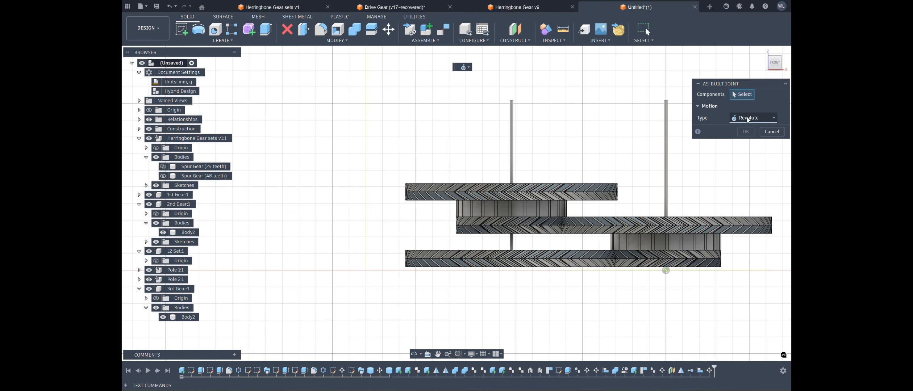
{"action": "left_click", "coordinate": [539, 191]}
{"action": "left_click", "coordinate": [531, 144]}
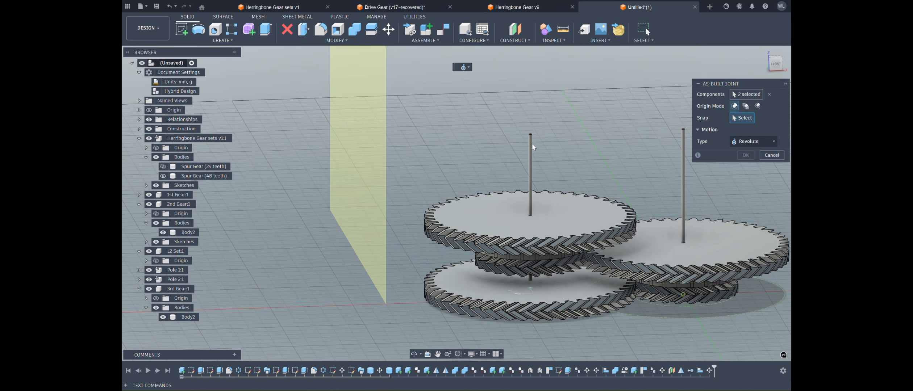
{"action": "left_click", "coordinate": [746, 106]}
{"action": "left_click", "coordinate": [547, 193]}
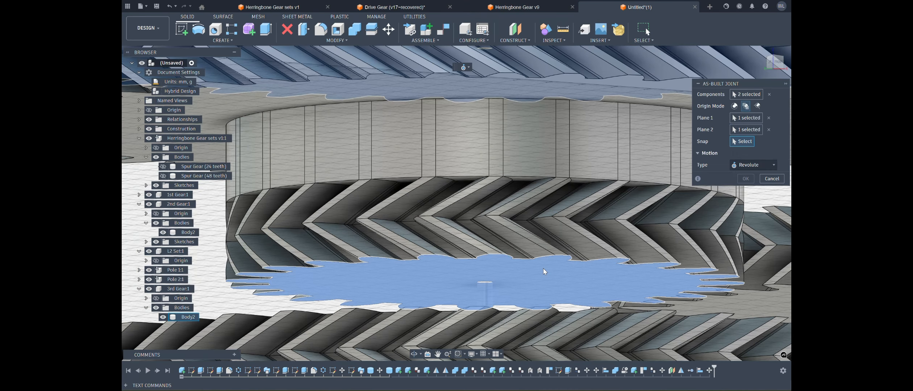
{"action": "left_click", "coordinate": [543, 268]}
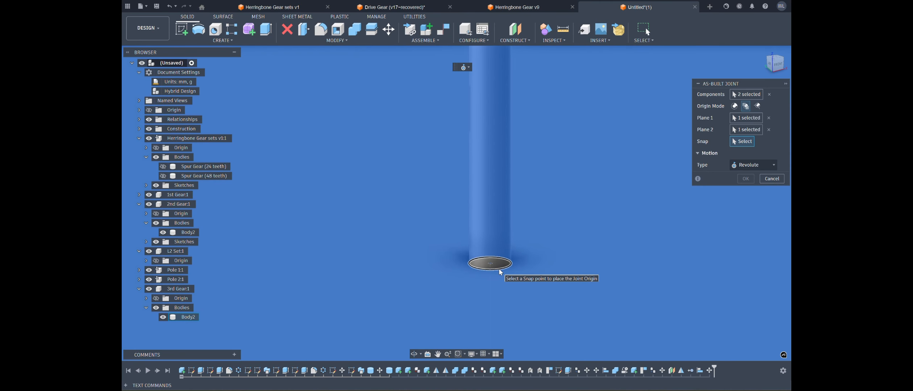
{"action": "left_click", "coordinate": [498, 269]}
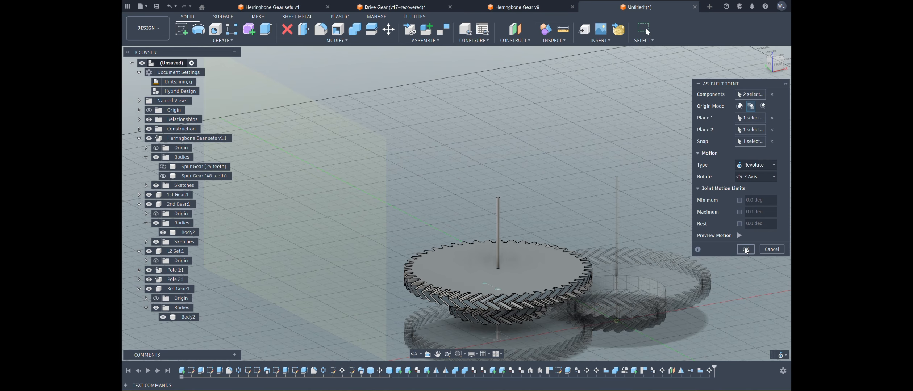
{"action": "left_click", "coordinate": [746, 250]}
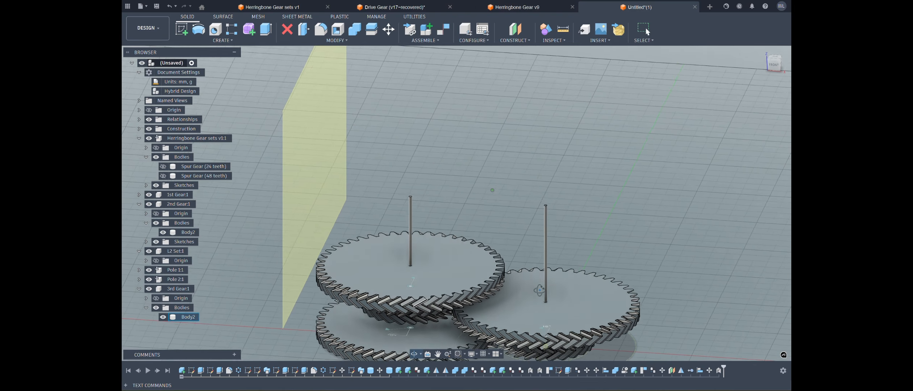
- Create a section analysis from the third gear's top face, lowering the cut plane to where its small gear meshes with the second gear
{"action": "left_click", "coordinate": [517, 40]}
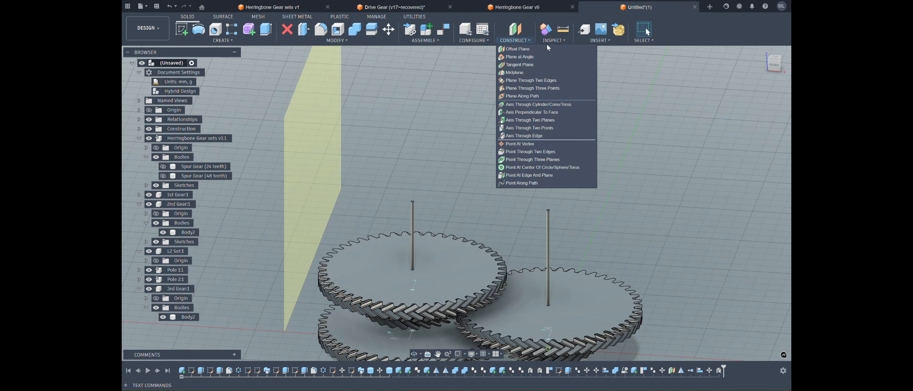
{"action": "mouse_move", "coordinate": [558, 40]}
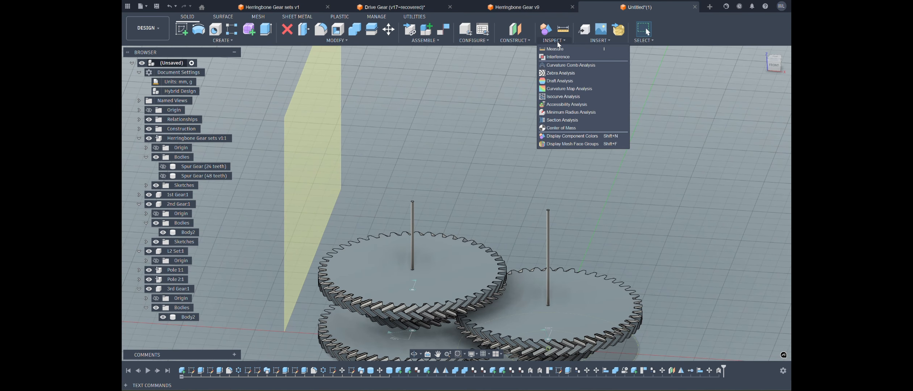
{"action": "left_click", "coordinate": [560, 123]}
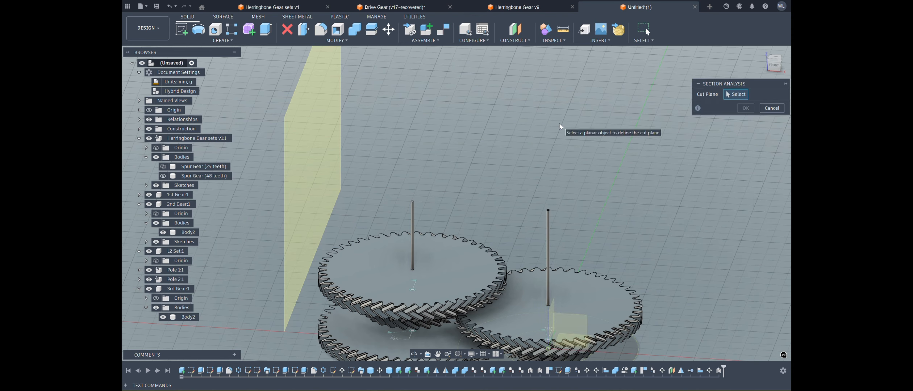
{"action": "left_click", "coordinate": [466, 266]}
{"action": "middle_click_drag", "start_coordinate": [481, 274], "coordinate": [470, 157], "text": "shift"}
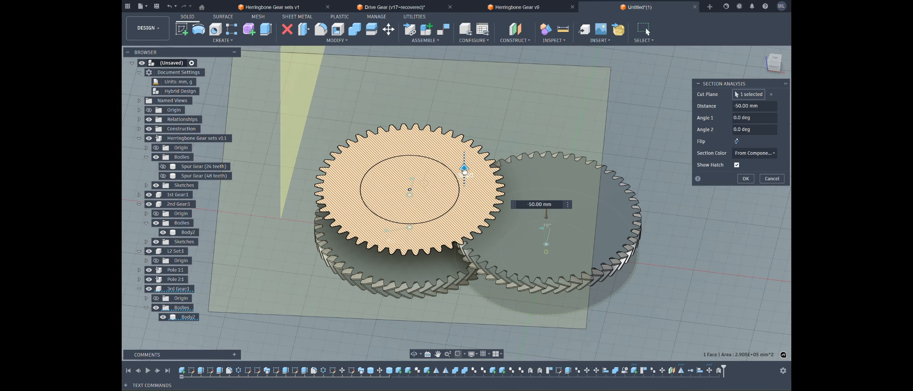
{"action": "left_click_drag", "start_coordinate": [464, 159], "coordinate": [463, 200]}
{"action": "left_click", "coordinate": [743, 178]}
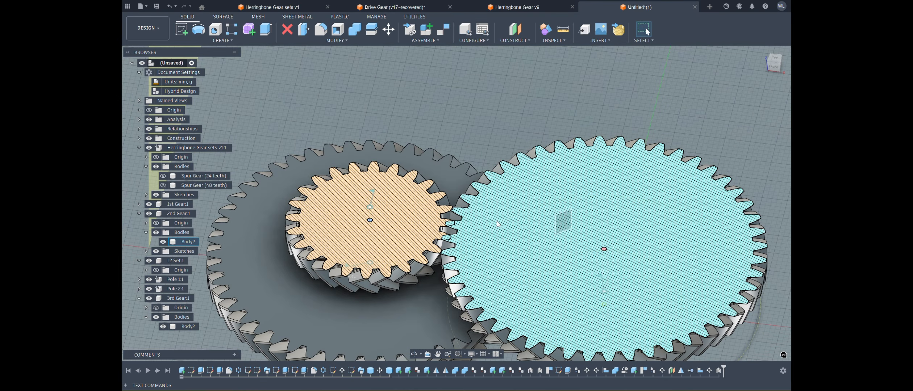
- Align the third gear's small-gear teeth with the second gear's large wheel, checking the sectioned mesh from directly above
{"action": "middle_click_drag", "start_coordinate": [405, 240], "coordinate": [404, 226], "text": "shift"}
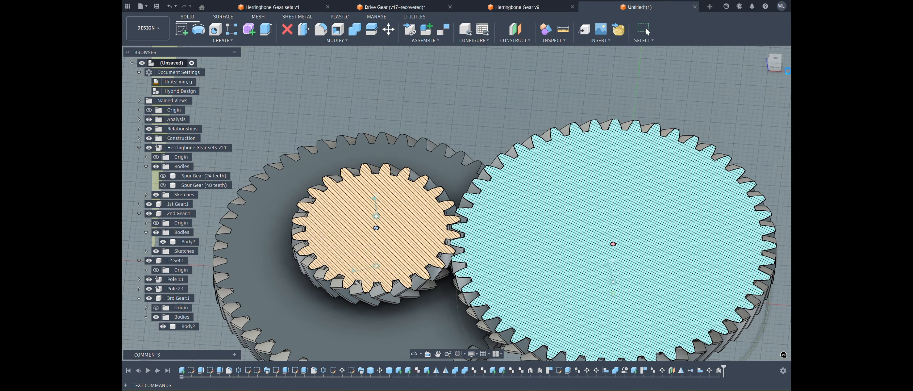
{"action": "left_click", "coordinate": [775, 58]}
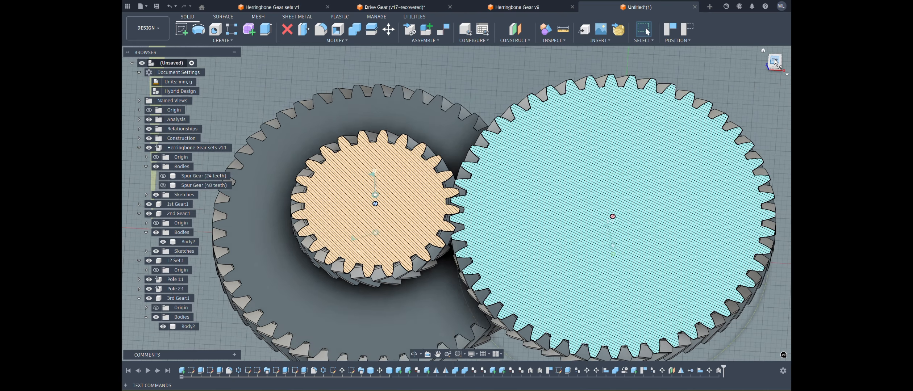
{"action": "middle_click_drag", "start_coordinate": [439, 136], "coordinate": [458, 174]}
{"action": "scroll", "coordinate": [458, 174], "scroll_direction": "up", "scroll_amount": 10}
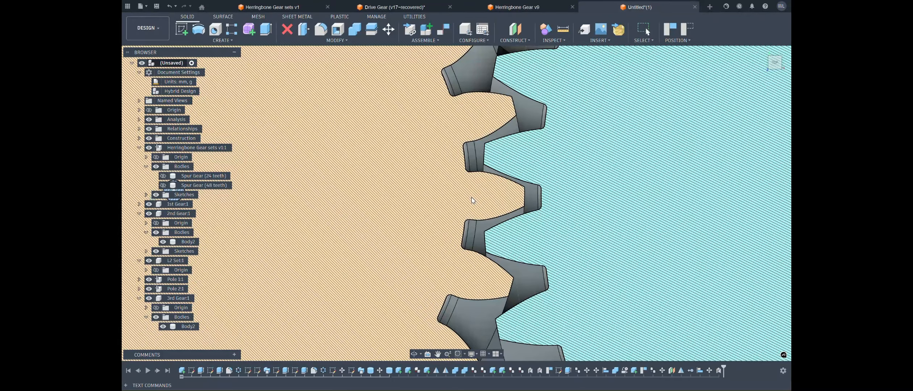
{"action": "scroll", "coordinate": [472, 201], "scroll_direction": "down", "scroll_amount": 10}
{"action": "middle_click_drag", "start_coordinate": [473, 195], "coordinate": [466, 164], "text": "shift"}
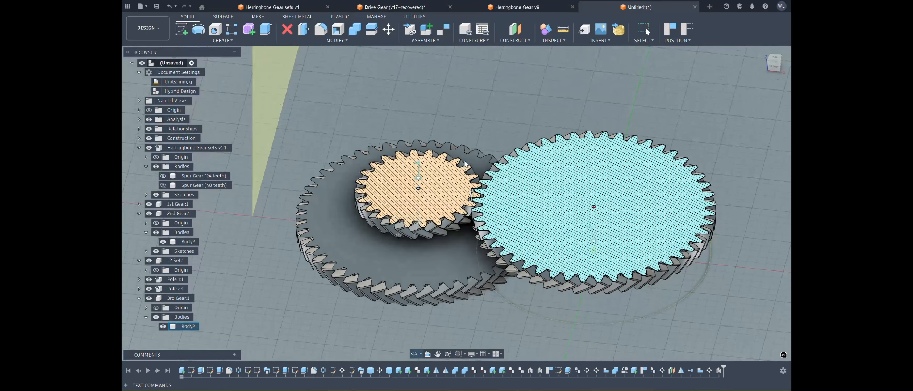
- Capture the gear positions and create a reversed motion link between the third and second gears' revolute joints, at 360 deg to 180 deg
{"action": "left_click", "coordinate": [433, 39]}
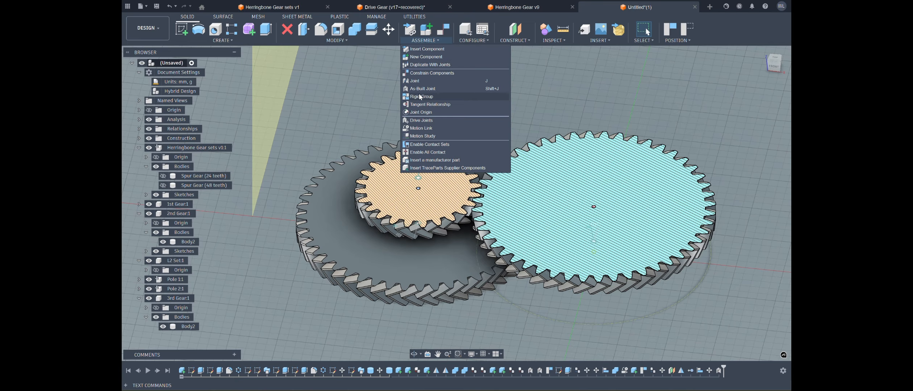
{"action": "left_click", "coordinate": [423, 127]}
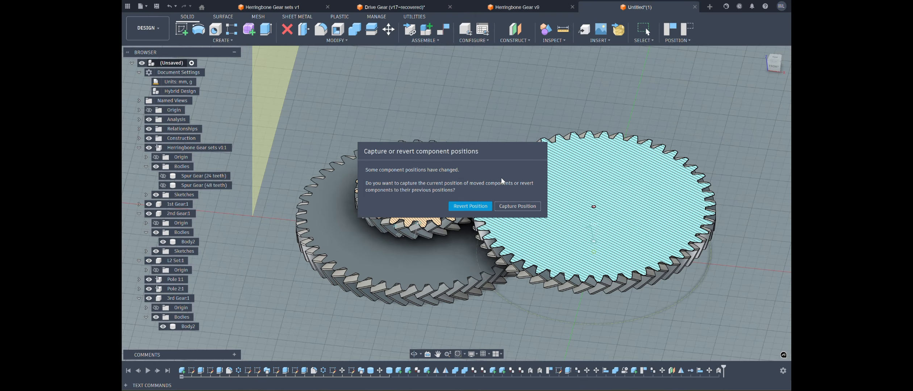
{"action": "left_click", "coordinate": [516, 206]}
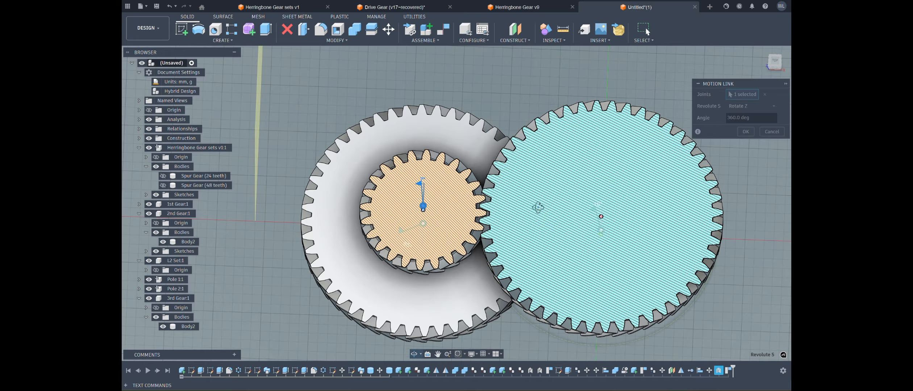
{"action": "left_click", "coordinate": [597, 223]}
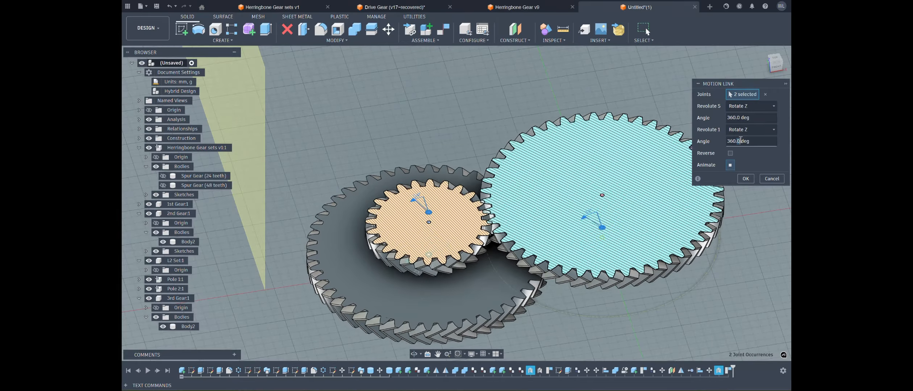
{"action": "type", "text": "180"}
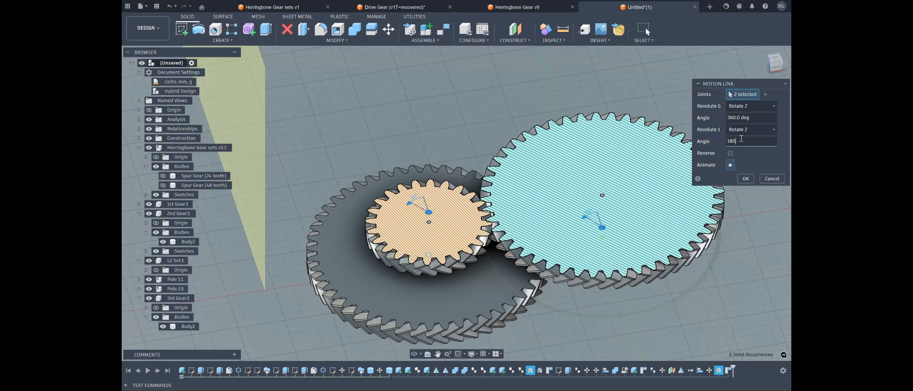
{"action": "left_click", "coordinate": [731, 153]}
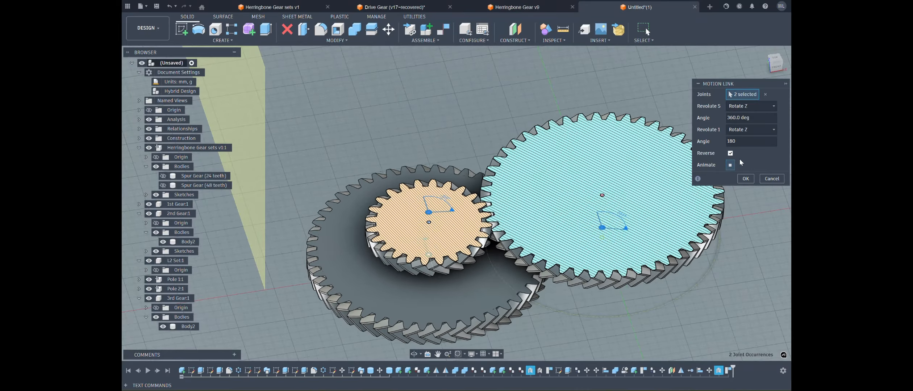
{"action": "left_click", "coordinate": [746, 178]}
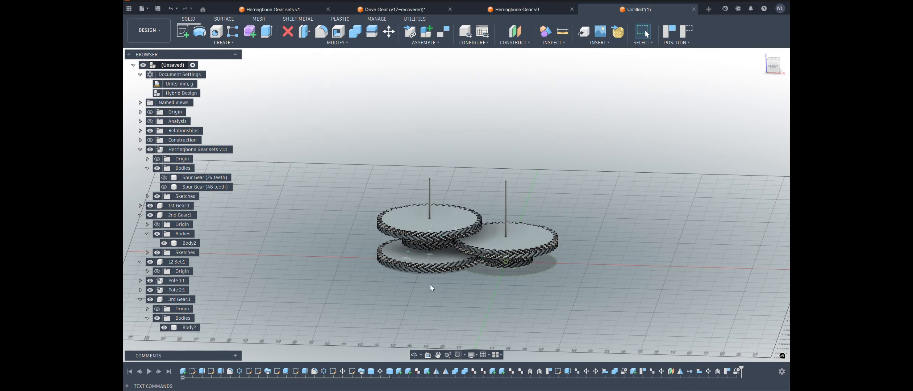
- Examine from below how the herringbone teeth of the three stacked gears mesh at each level
{"action": "middle_click_drag", "start_coordinate": [430, 285], "coordinate": [434, 262], "text": "shift"}
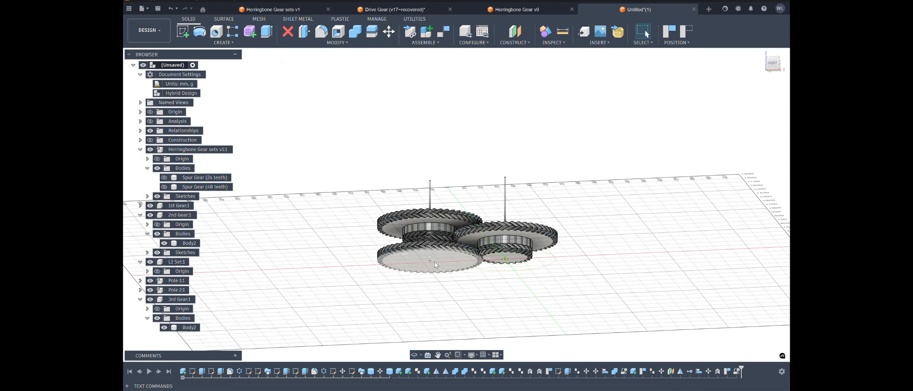
{"action": "scroll", "coordinate": [484, 245], "scroll_direction": "up", "scroll_amount": 3}
{"action": "scroll", "coordinate": [486, 248], "scroll_direction": "up", "scroll_amount": 3}
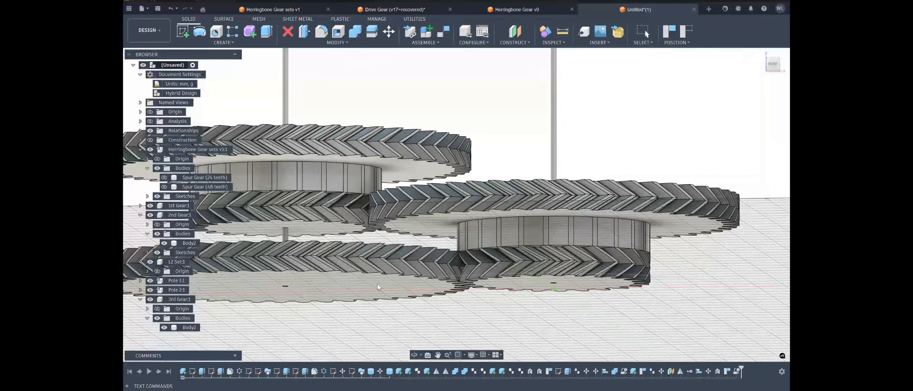
{"action": "middle_click_drag", "start_coordinate": [380, 288], "coordinate": [444, 293]}
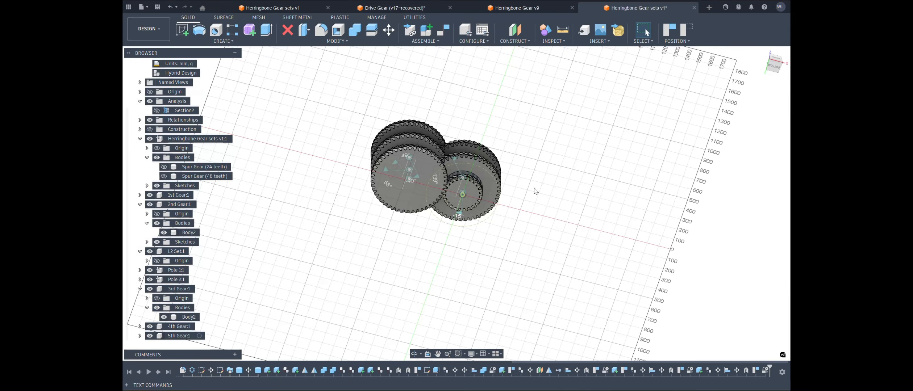
- Examine the five-gear stack from below and the side, turning a gear to check the linked motion and tooth mesh
{"action": "middle_click_drag", "start_coordinate": [536, 189], "coordinate": [536, 220], "text": "shift"}
{"action": "scroll", "coordinate": [448, 224], "scroll_direction": "up", "scroll_amount": 5}
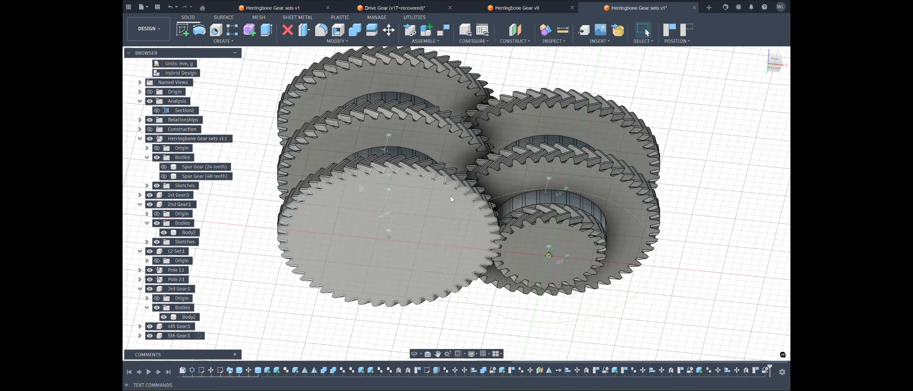
{"action": "middle_click_drag", "start_coordinate": [450, 195], "coordinate": [505, 309], "text": "shift"}
{"action": "left_click_drag", "start_coordinate": [464, 214], "coordinate": [470, 230]}
{"action": "middle_click_drag", "start_coordinate": [455, 178], "coordinate": [497, 230], "text": "shift"}
{"action": "scroll", "coordinate": [499, 264], "scroll_direction": "up", "scroll_amount": 3}
{"action": "middle_click_drag", "start_coordinate": [497, 230], "coordinate": [497, 250], "text": "shift"}
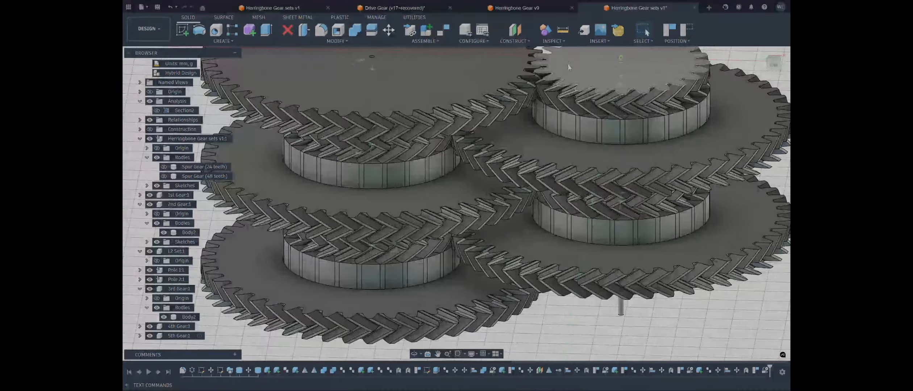